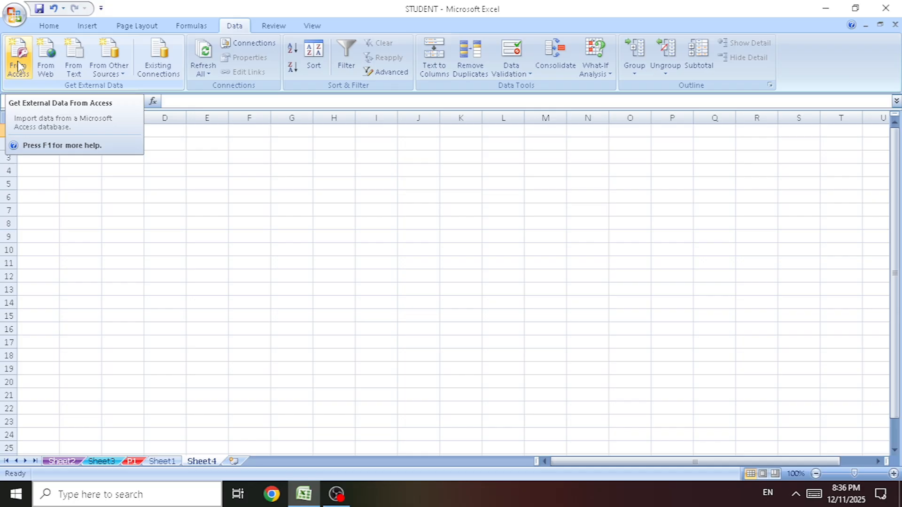
Import the CONTACT LISHT Access database as a table into the existing worksheet at cell B2 of Sheet4
{"action": "left_click", "coordinate": [16, 63]}
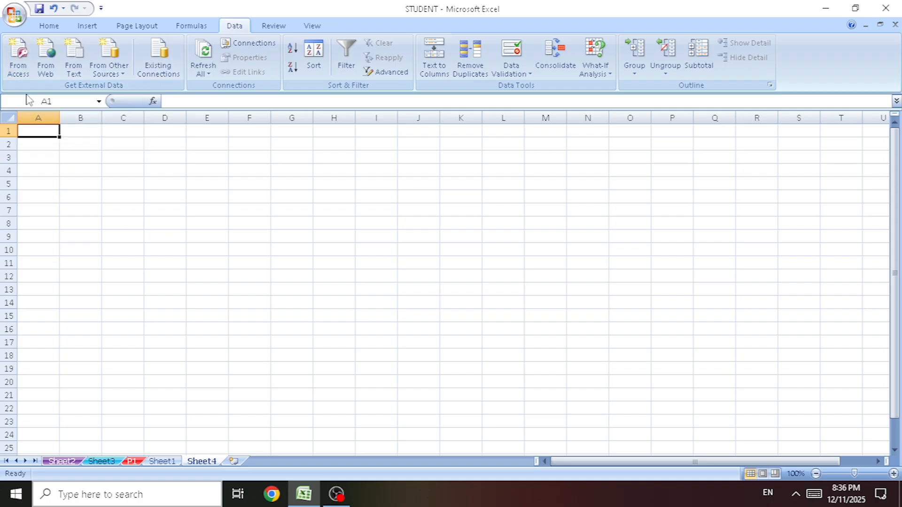
{"action": "left_click", "coordinate": [14, 56]}
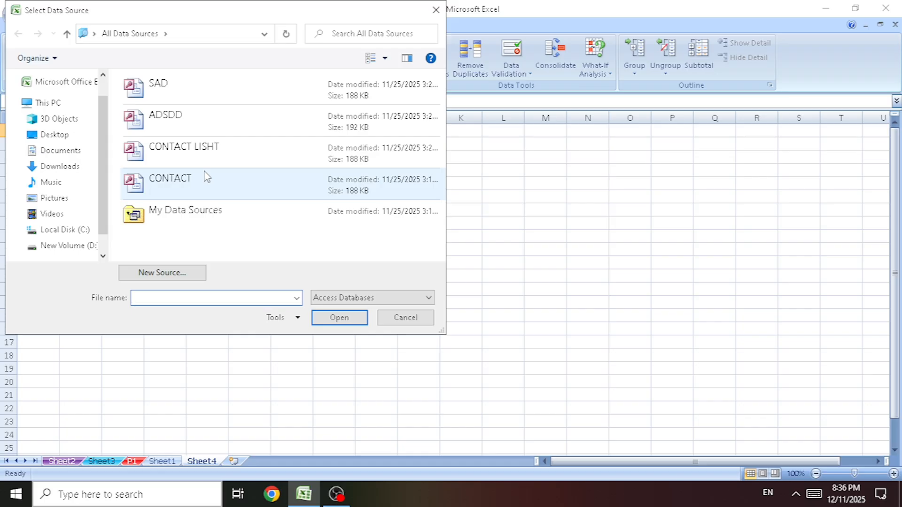
{"action": "left_click", "coordinate": [193, 150]}
{"action": "left_click", "coordinate": [337, 319]}
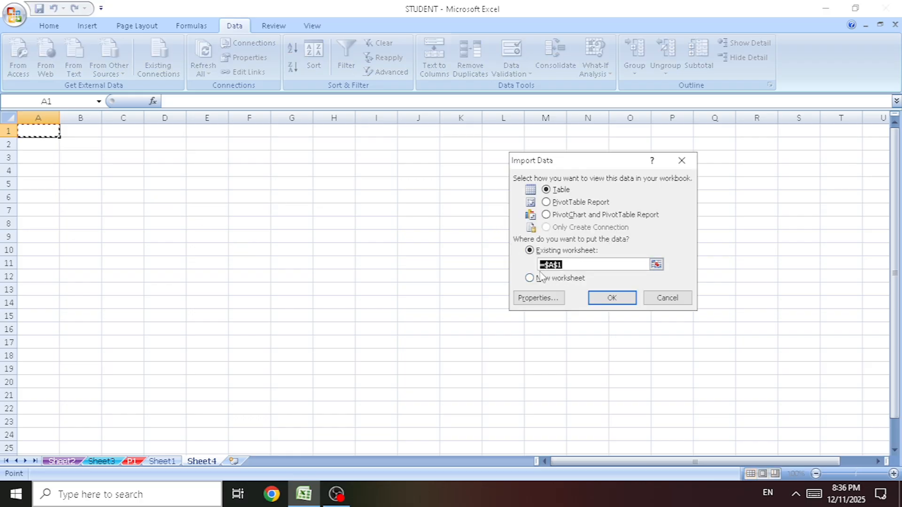
{"action": "left_click", "coordinate": [81, 143]}
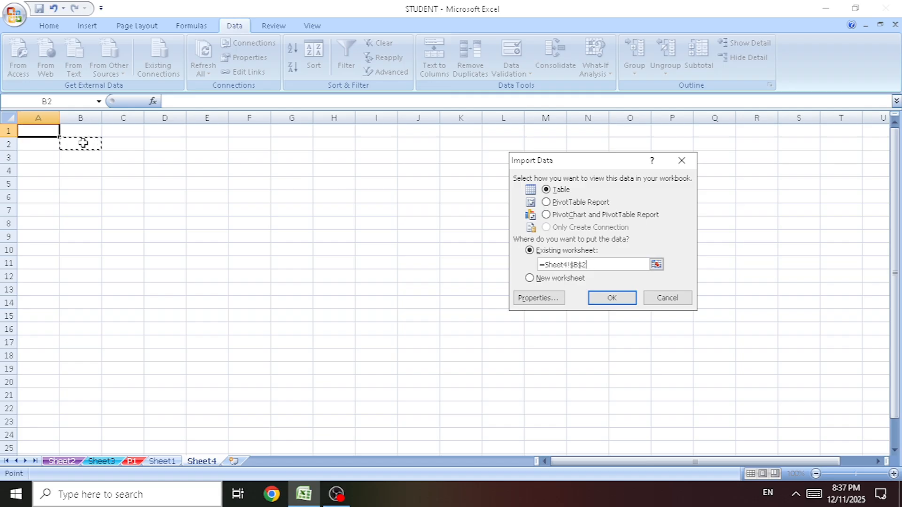
{"action": "left_click", "coordinate": [612, 298]}
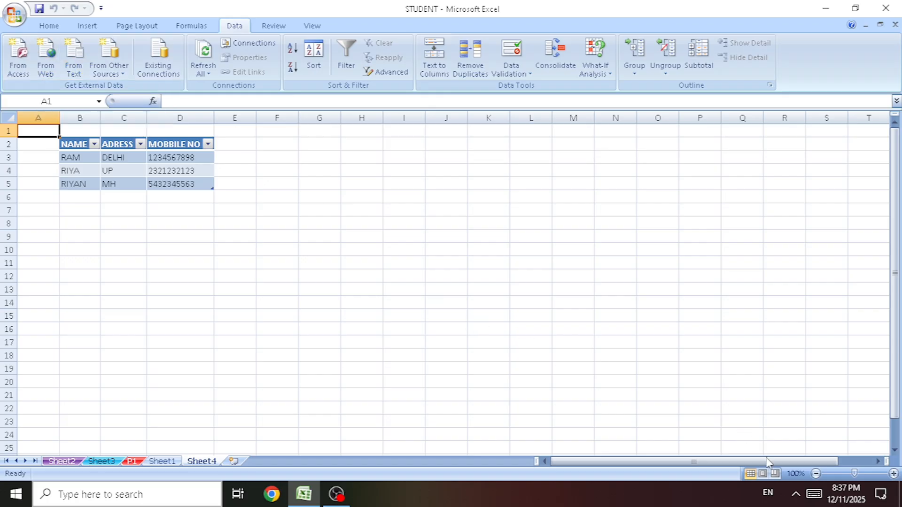
Connect the computer to the OPPO A59 5G Wi-Fi network and return to the worksheet
{"action": "left_click", "coordinate": [795, 497]}
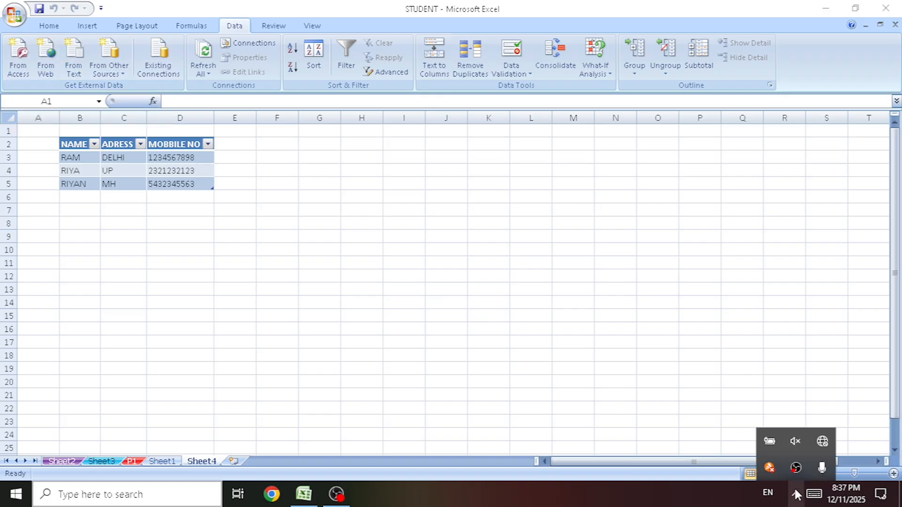
{"action": "left_click", "coordinate": [821, 444]}
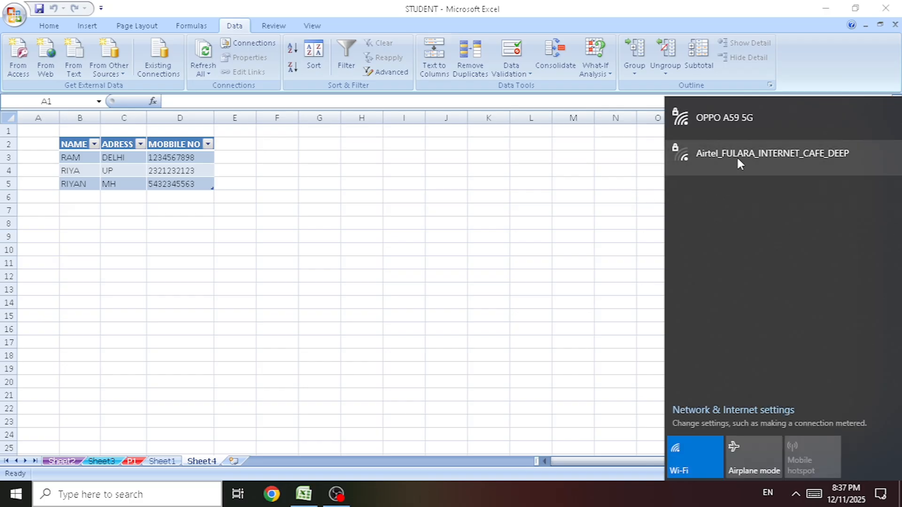
{"action": "left_click", "coordinate": [733, 119]}
{"action": "left_click", "coordinate": [855, 178]}
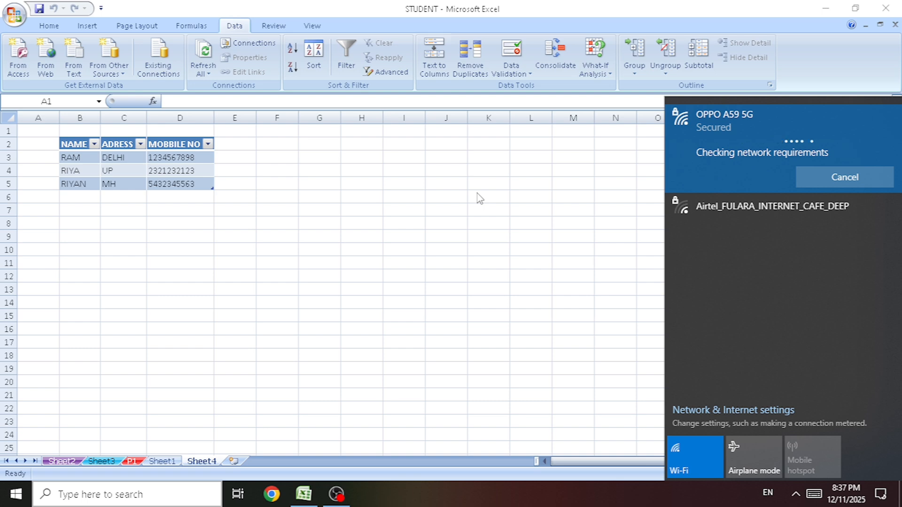
{"action": "left_click", "coordinate": [371, 177]}
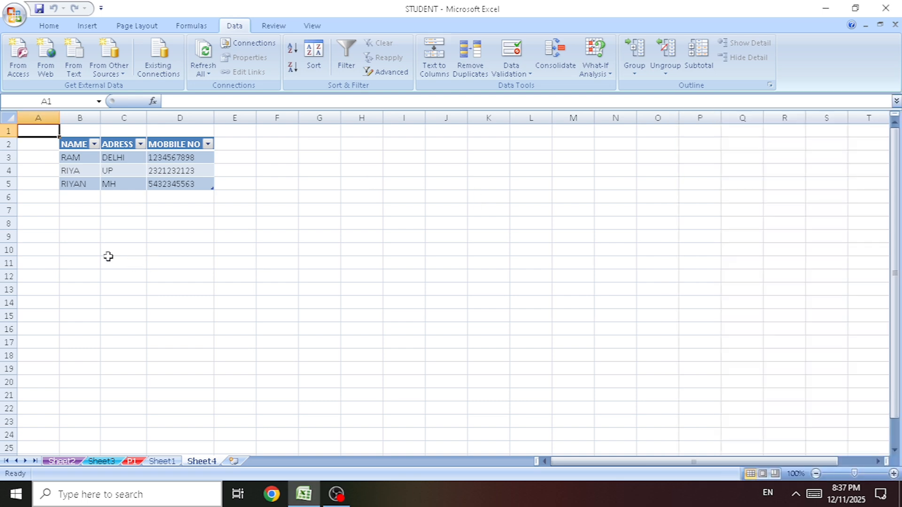
Try to set up a web query for cell A9, letting the page scripts continue and activating the MSN page's search box
{"action": "left_click", "coordinate": [49, 235]}
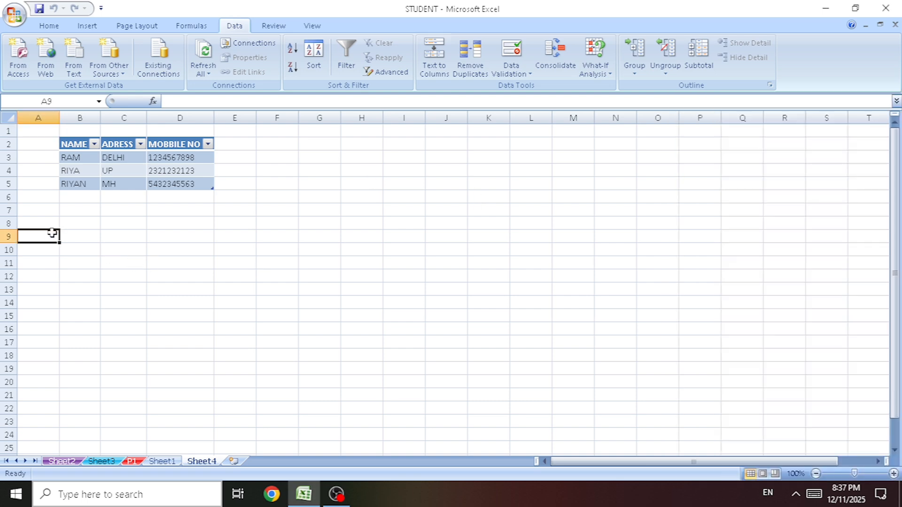
{"action": "left_click", "coordinate": [47, 62]}
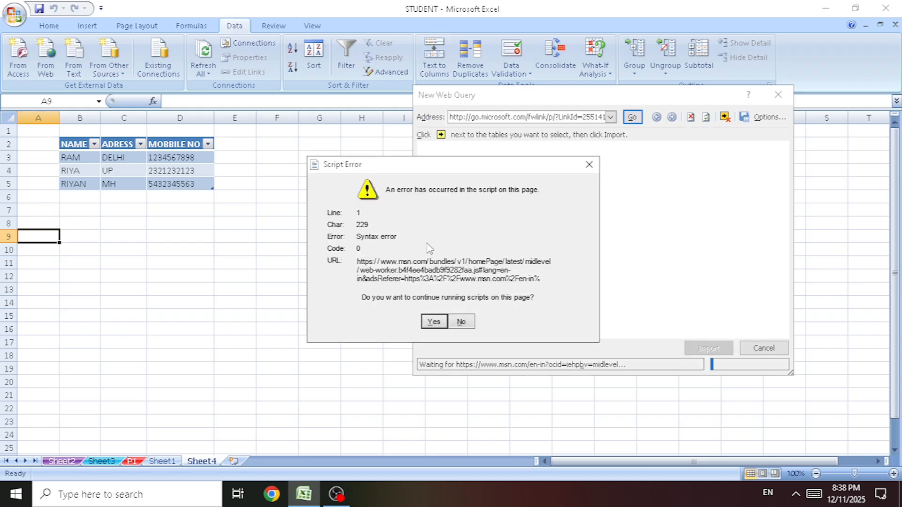
{"action": "left_click", "coordinate": [434, 322]}
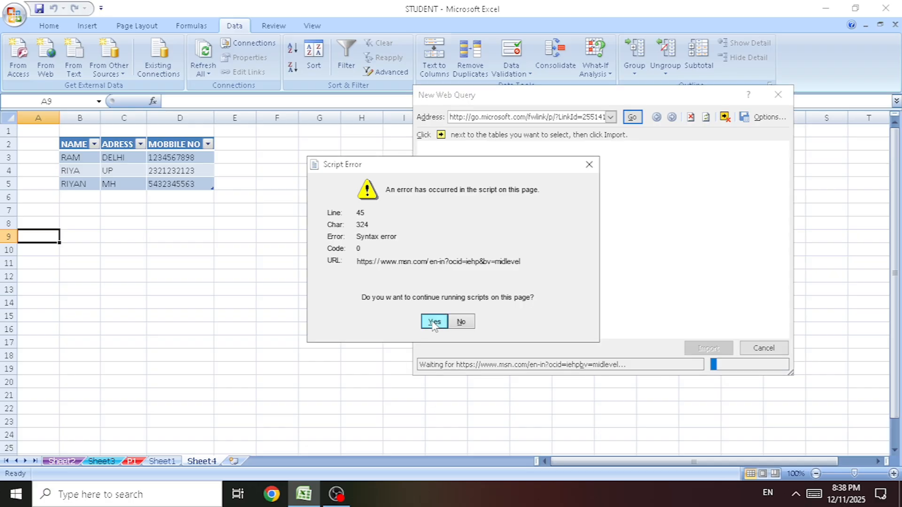
{"action": "left_click", "coordinate": [433, 322]}
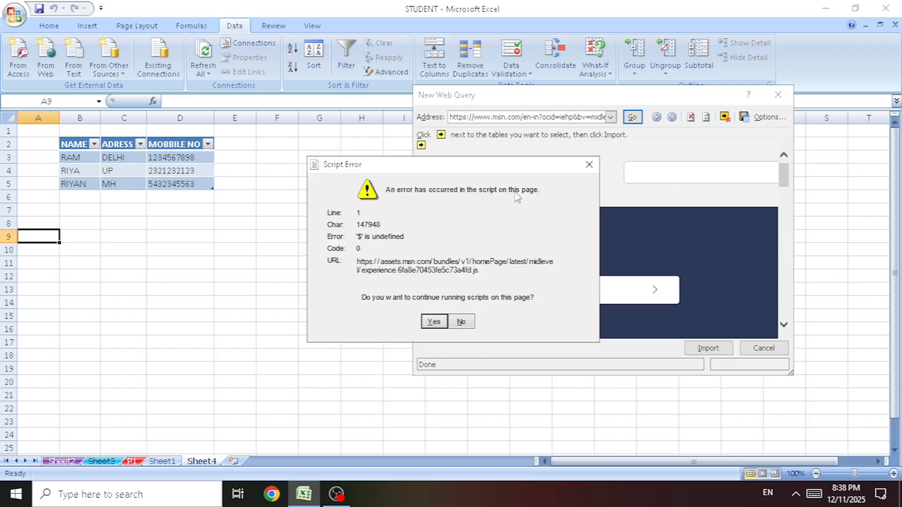
{"action": "left_click", "coordinate": [435, 323]}
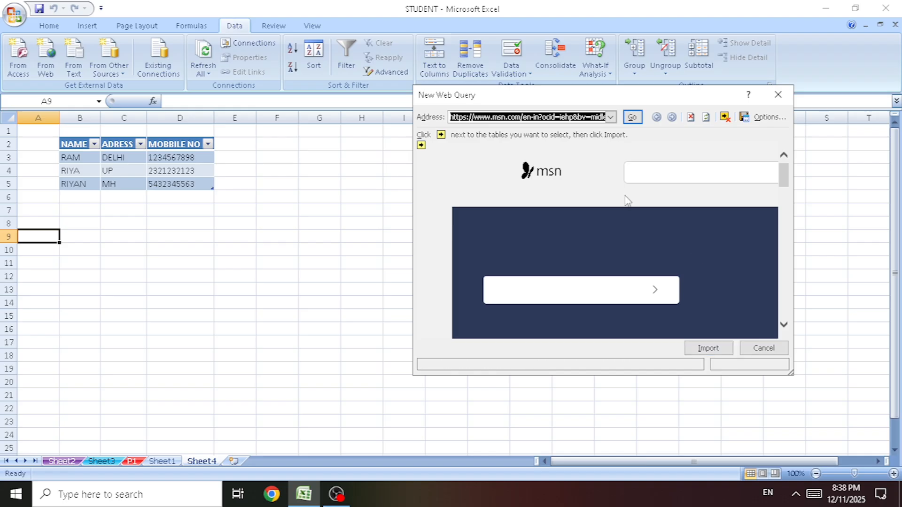
{"action": "left_click", "coordinate": [637, 176]}
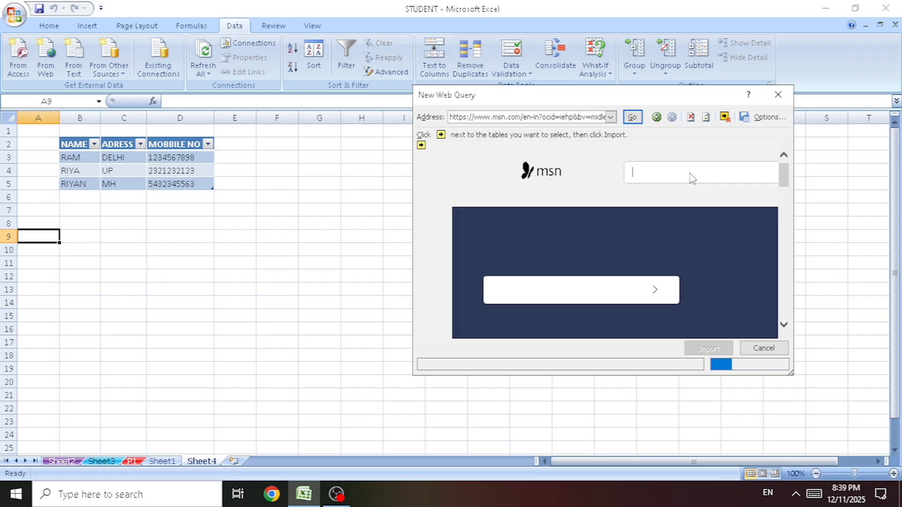
{"action": "left_click_drag", "start_coordinate": [630, 96], "coordinate": [597, 118]}
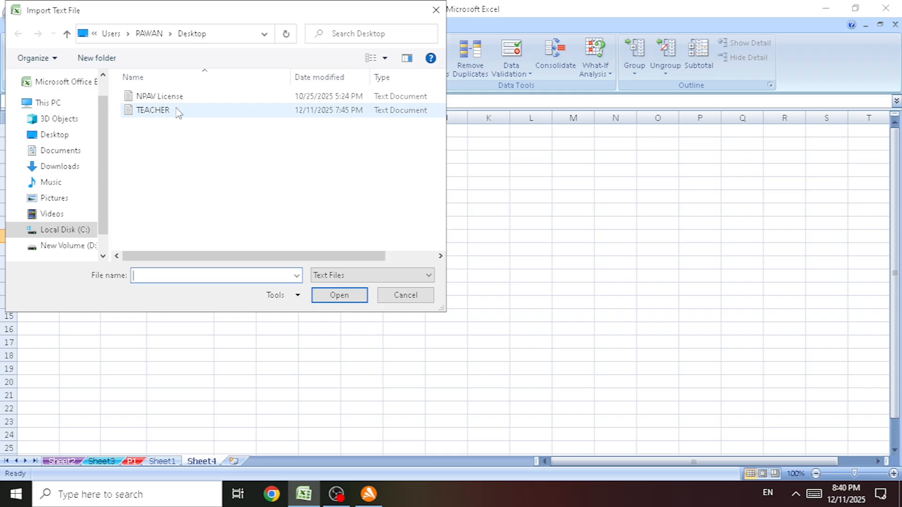
Import the TEACHER text file from the Desktop as delimited data, placing it at cell A9
{"action": "double_click", "coordinate": [178, 113]}
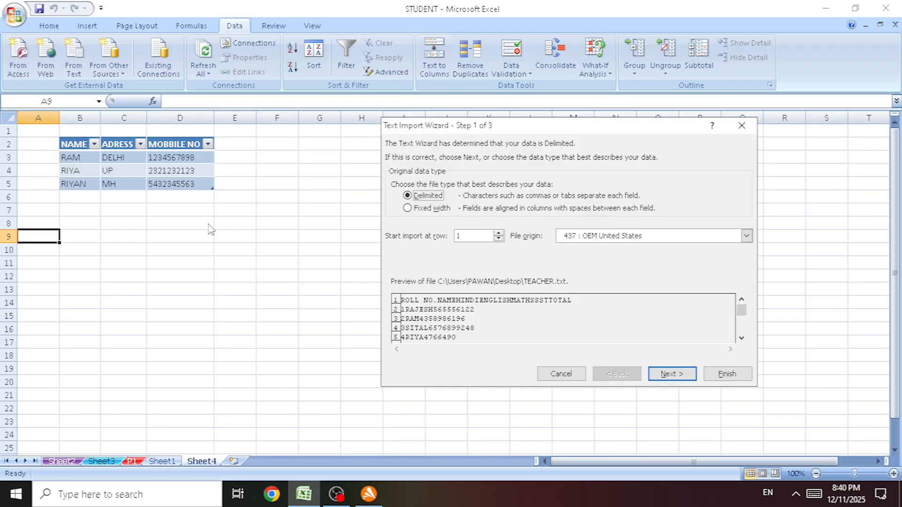
{"action": "left_click", "coordinate": [681, 374]}
{"action": "left_click", "coordinate": [681, 376]}
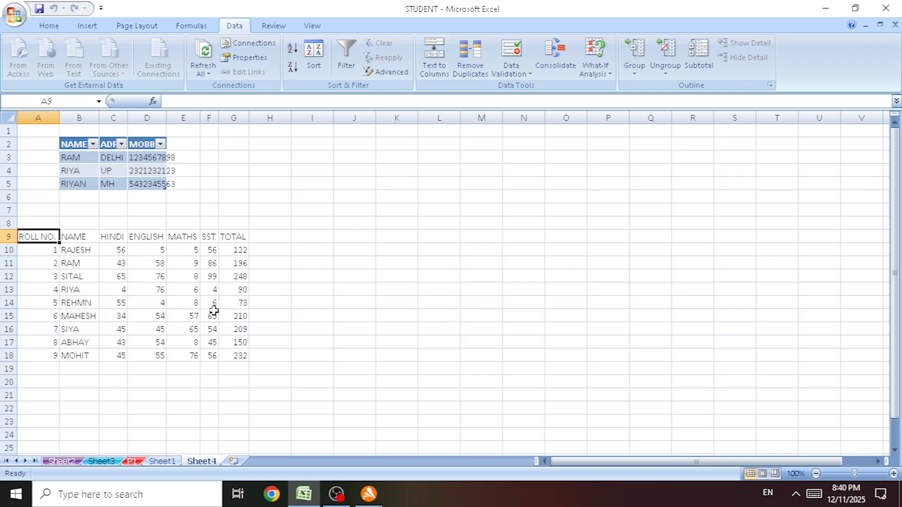
Look through the other external data source options and the list of existing connections without importing anything
{"action": "left_click", "coordinate": [312, 223]}
{"action": "left_click", "coordinate": [109, 56]}
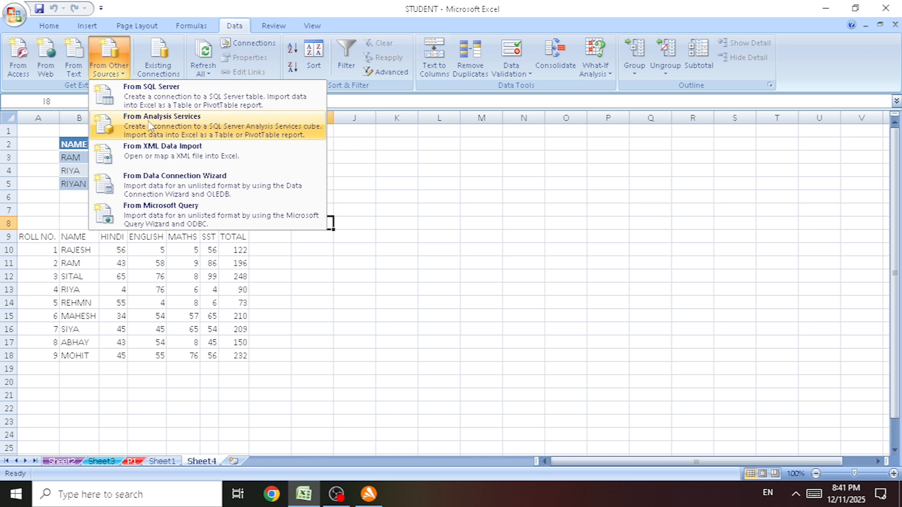
{"action": "left_click", "coordinate": [386, 214]}
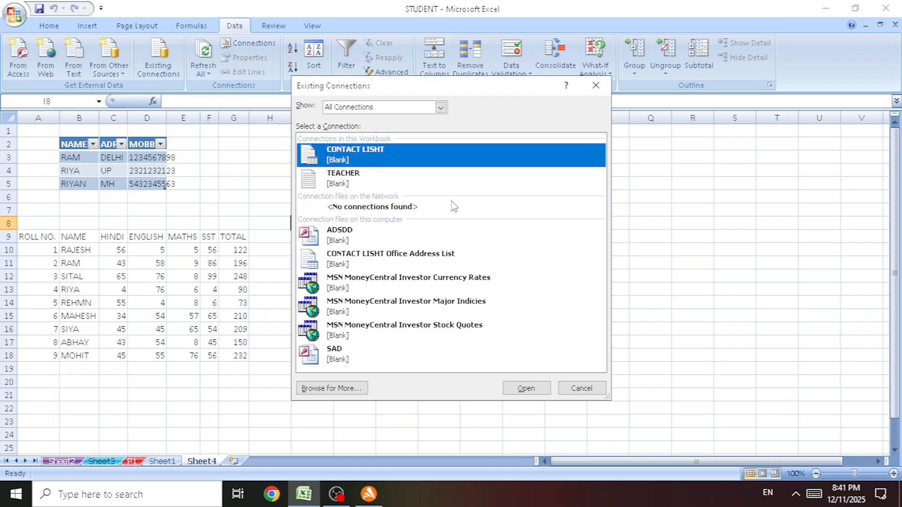
{"action": "key", "text": "Escape"}
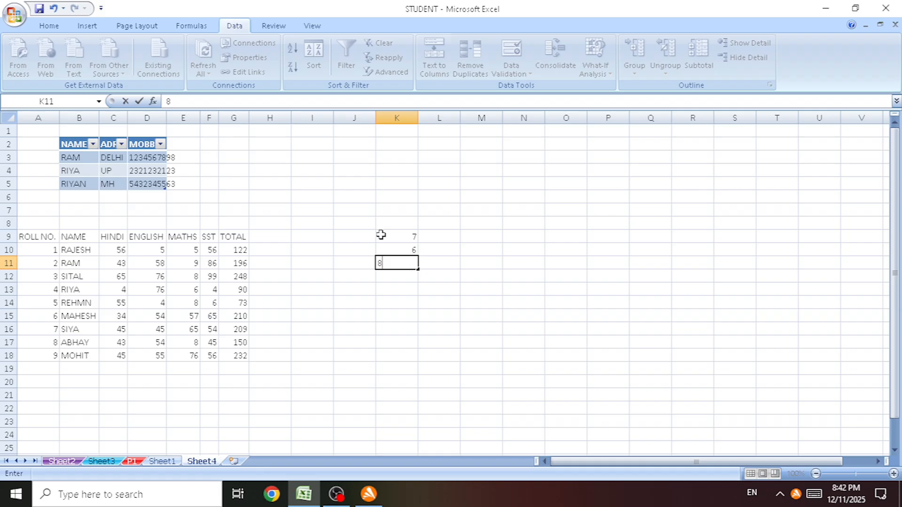
Fill K9:K16 with 7, 6, 8, 9, 3, 4, 1 and 2, and sort the numbers from largest to smallest
{"action": "key", "text": "Return"}
{"action": "type", "text": "93"}
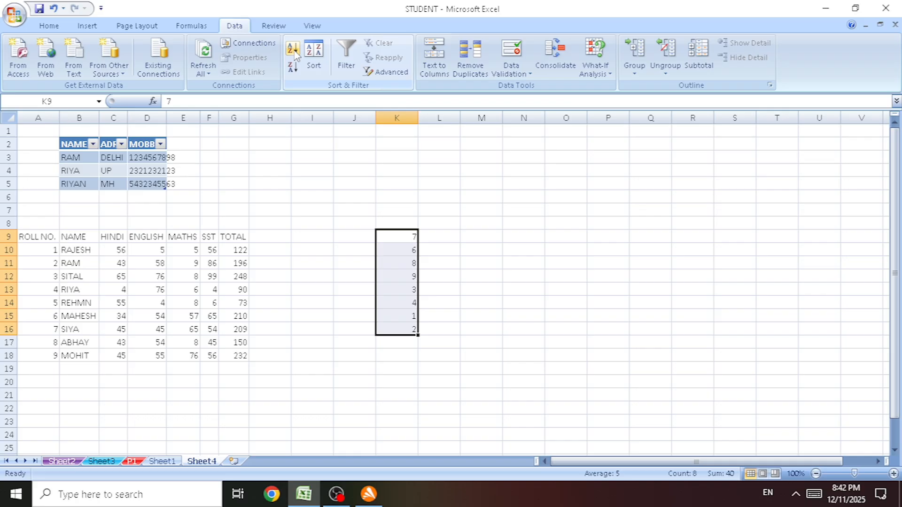
{"action": "left_click", "coordinate": [292, 66]}
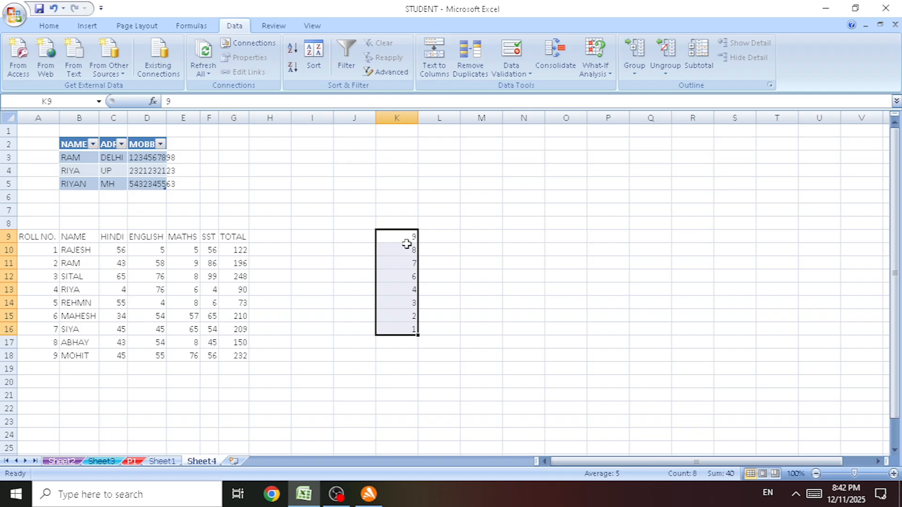
Enter the letters A, C, F and B in cells L9 to L12 beside the sorted numbers
{"action": "left_click", "coordinate": [446, 232]}
{"action": "type", "text": "A"}
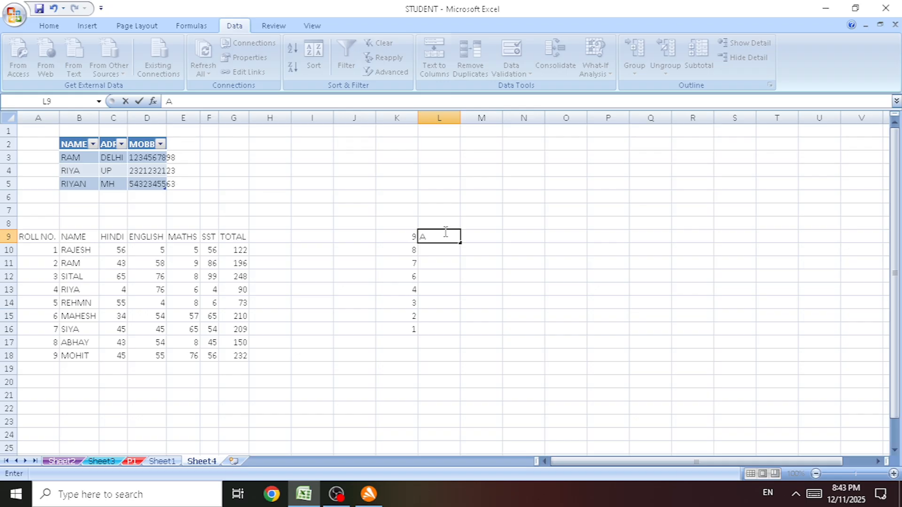
{"action": "key", "text": "Return"}
{"action": "type", "text": "C"}
{"action": "key", "text": "Return"}
{"action": "type", "text": "F"}
{"action": "key", "text": "Return"}
{"action": "type", "text": "B"}
{"action": "key", "text": "Return"}
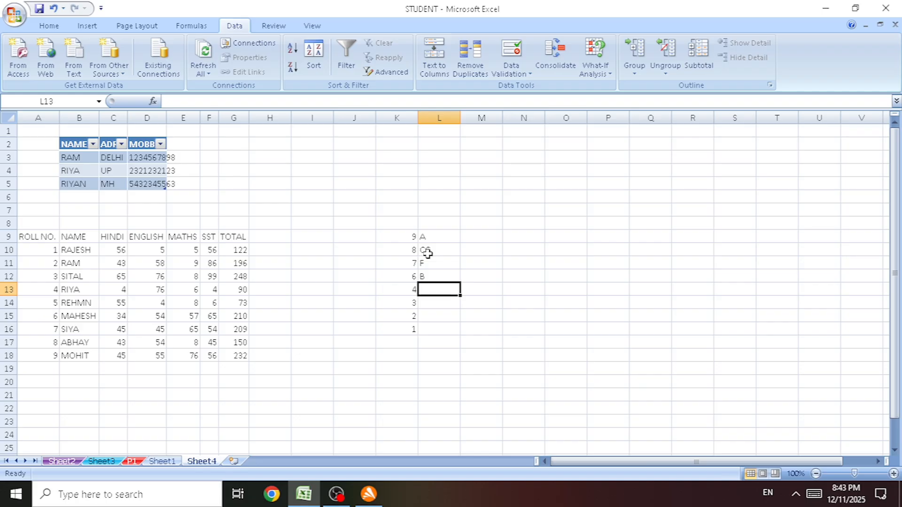
Complete the letter list with E in L13 and sort L9:L13, expanding the selection to the adjacent numbers
{"action": "double_click", "coordinate": [428, 287]}
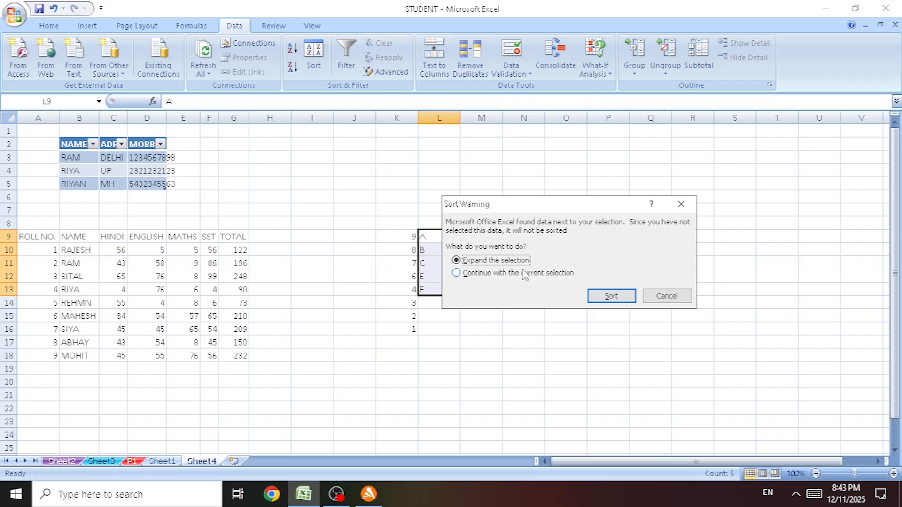
{"action": "key", "text": "Return"}
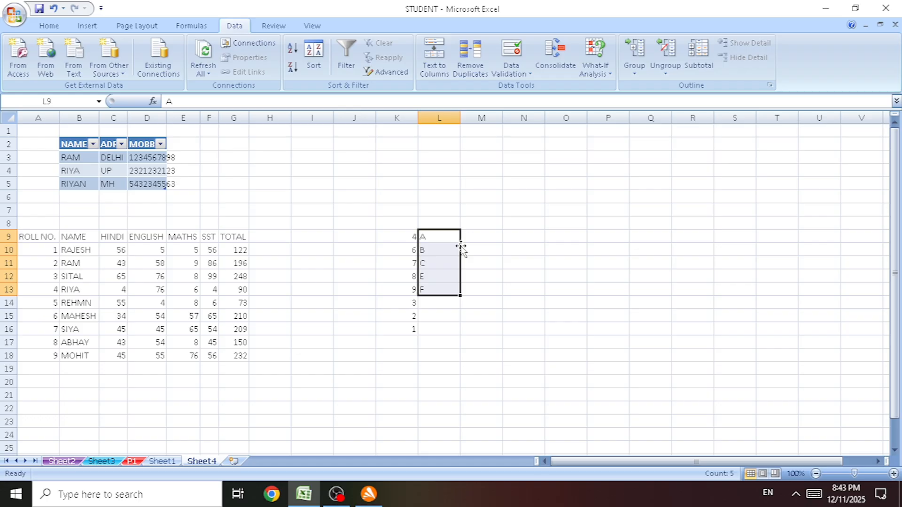
Switch to Sheet1 and filter the GRADE column to show only the A and FAIL records
{"action": "key", "text": "ctrl+Page_Up"}
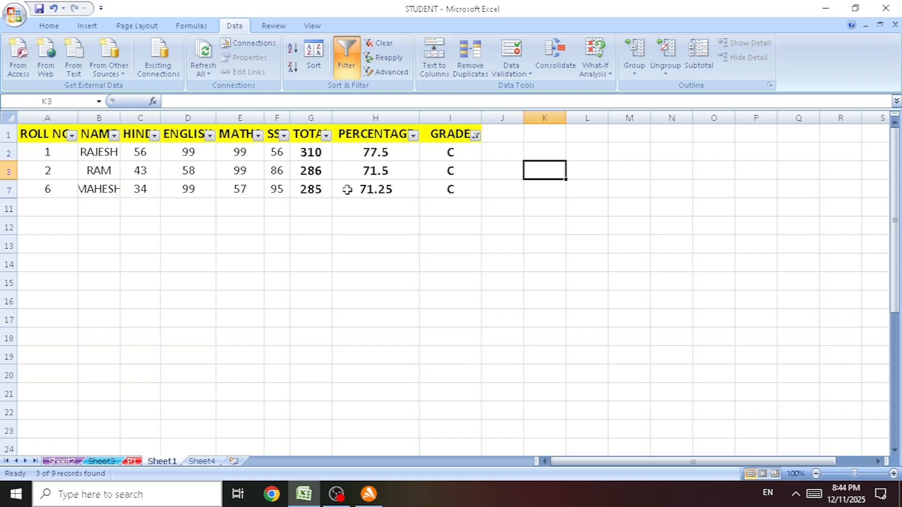
{"action": "left_click", "coordinate": [476, 136]}
{"action": "left_click", "coordinate": [369, 251]}
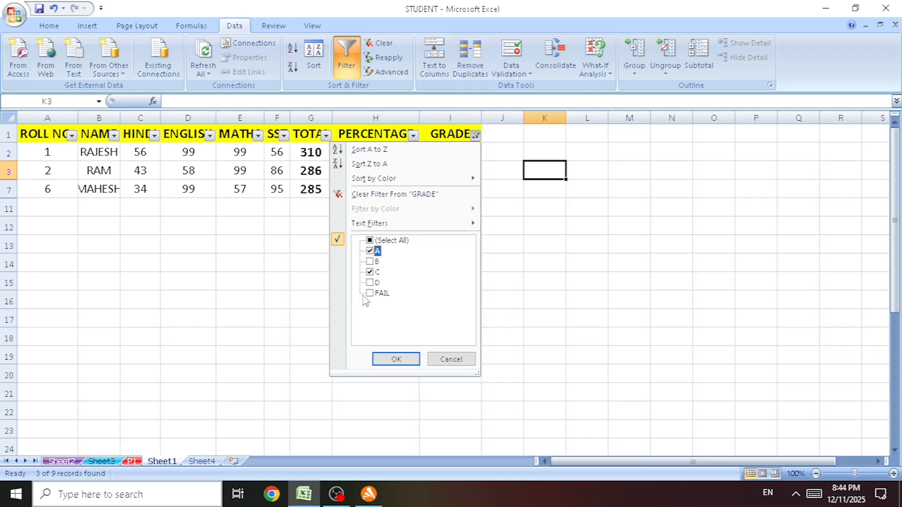
{"action": "left_click", "coordinate": [369, 293]}
{"action": "left_click", "coordinate": [370, 272]}
{"action": "left_click", "coordinate": [396, 359]}
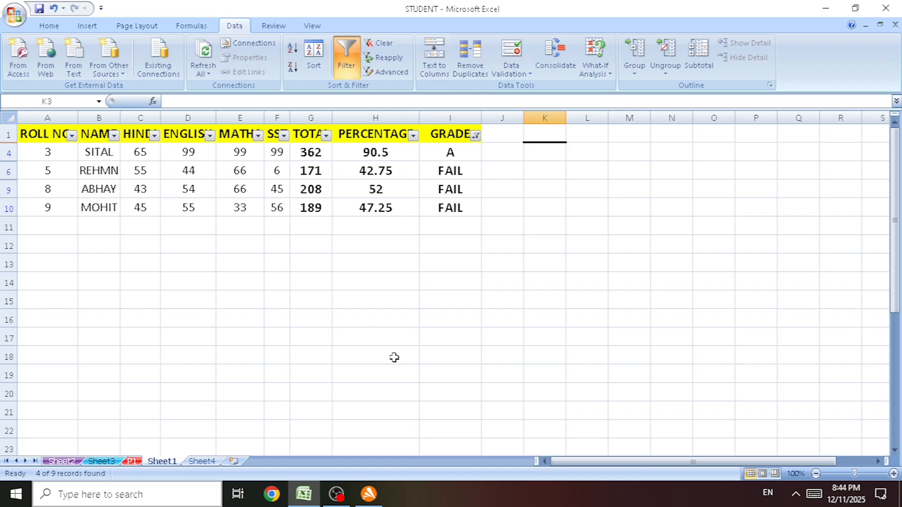
Show all grades again in the GRADE column and close the Advanced Filter dialog without applying it
{"action": "left_click", "coordinate": [476, 136]}
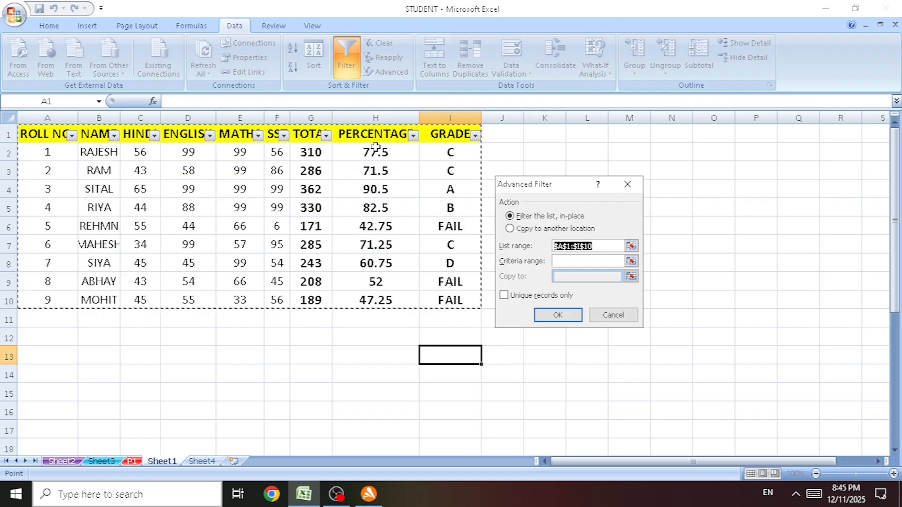
{"action": "key", "text": "Tab"}
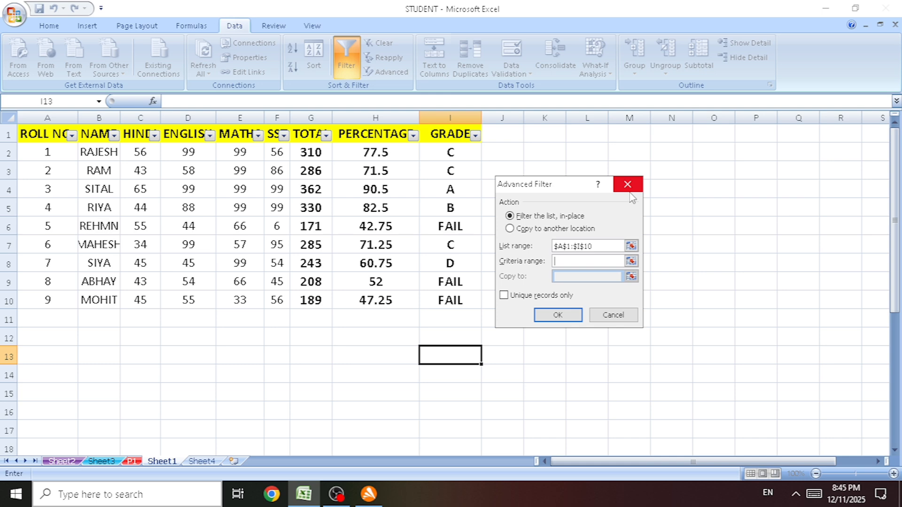
{"action": "left_click", "coordinate": [630, 188]}
Enter the filter criteria beside the table, with the heading TOTAL in J1 and >100 in J2
{"action": "left_click", "coordinate": [515, 149]}
{"action": "type", "text": ">"}
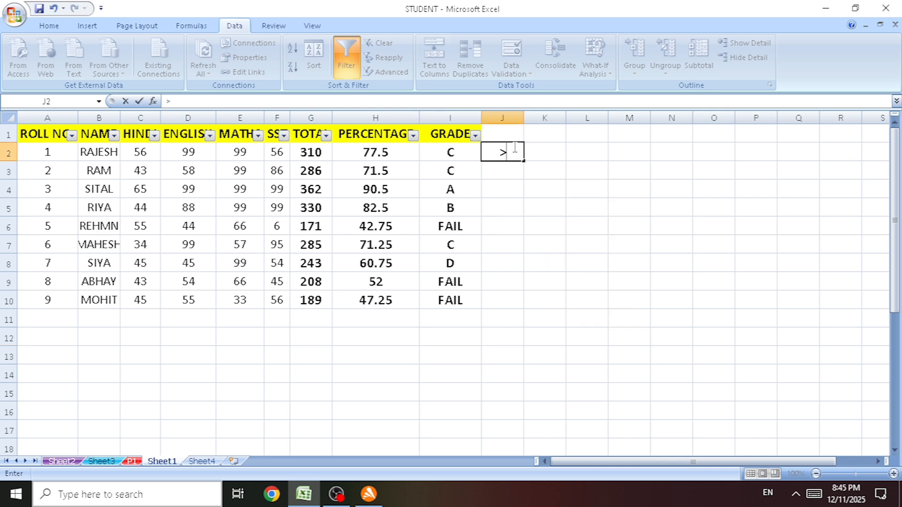
{"action": "type", "text": "100"}
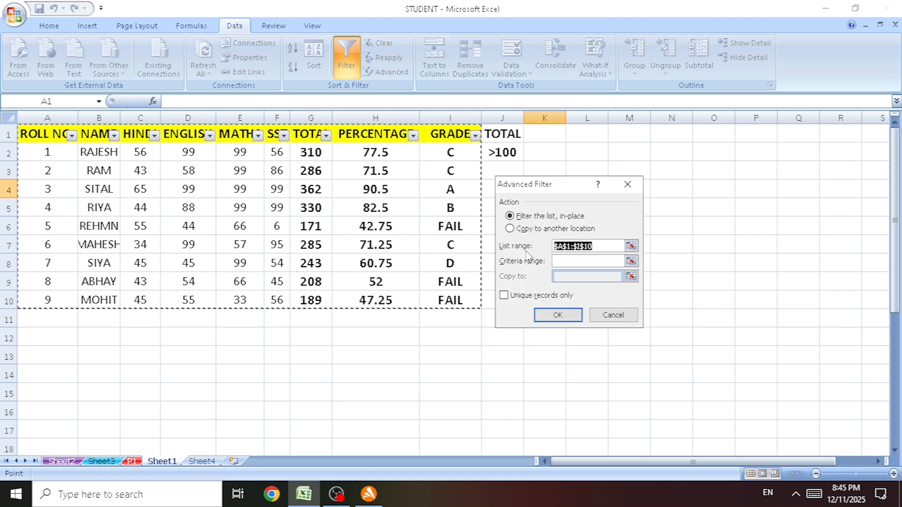
Run the Advanced Filter on A1:I10 with criteria J1:J2, copying unique records only to B12, and look over the copied table
{"action": "left_click", "coordinate": [570, 262]}
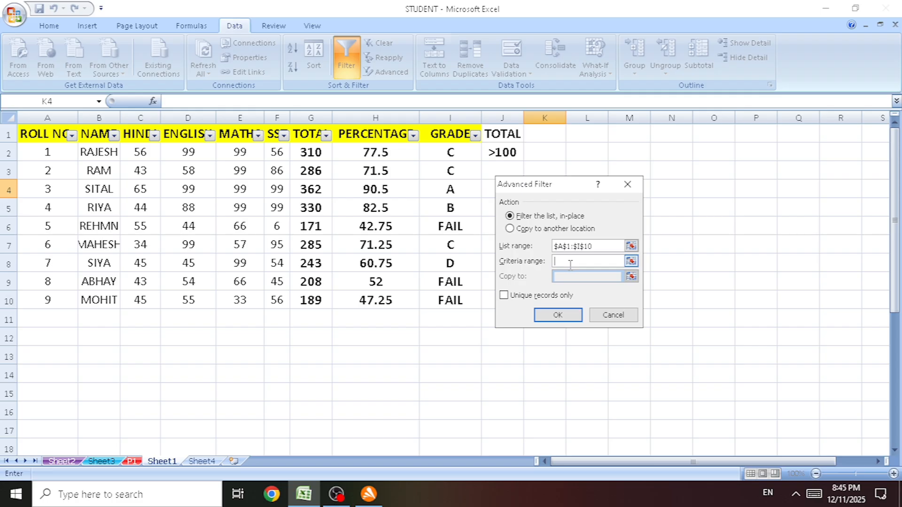
{"action": "left_click_drag", "start_coordinate": [502, 134], "coordinate": [503, 153]}
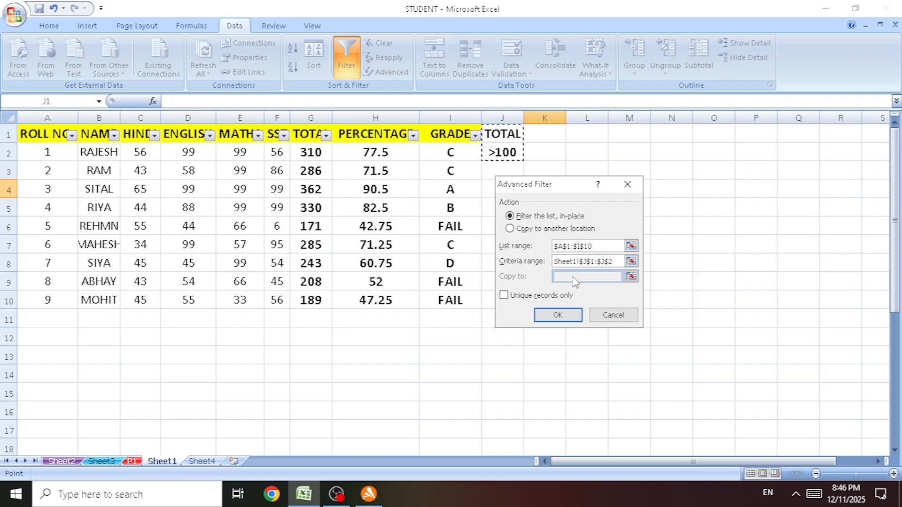
{"action": "left_click", "coordinate": [505, 295]}
{"action": "key", "text": "alt+o"}
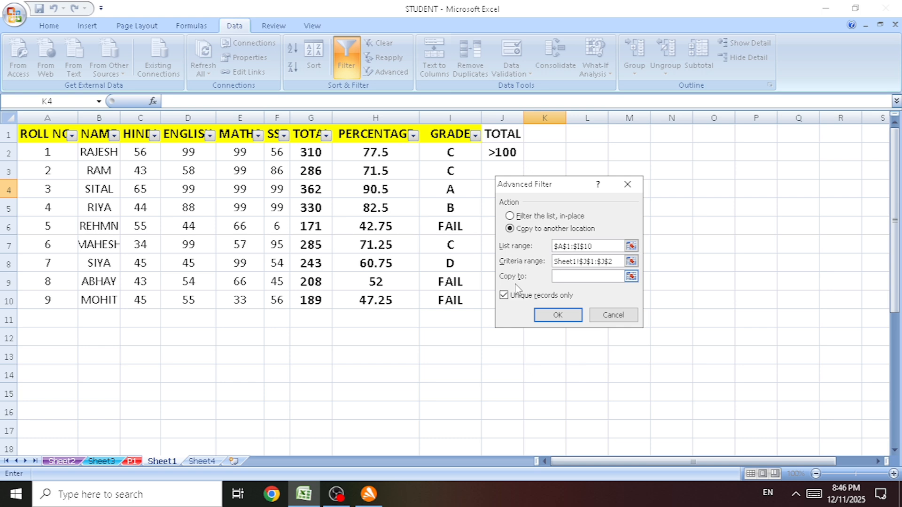
{"action": "key", "text": "Return"}
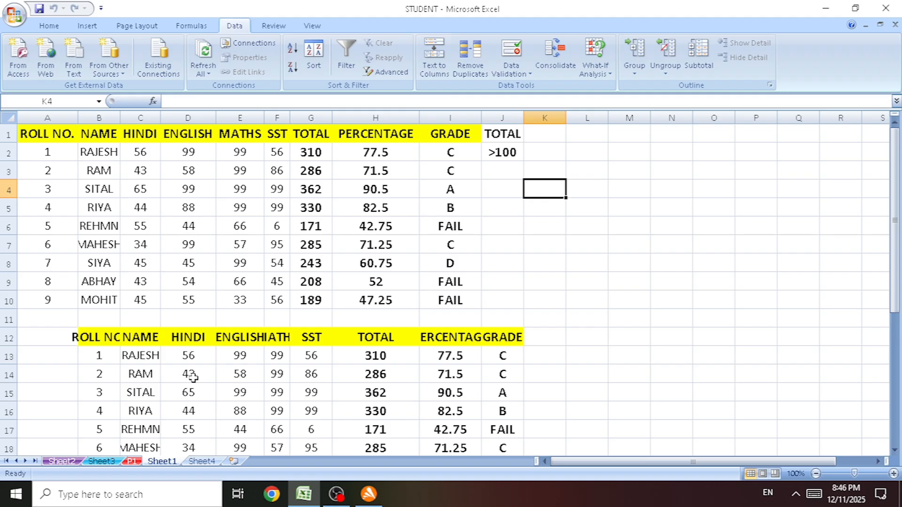
{"action": "scroll", "coordinate": [351, 263], "scroll_direction": "down", "scroll_amount": 2}
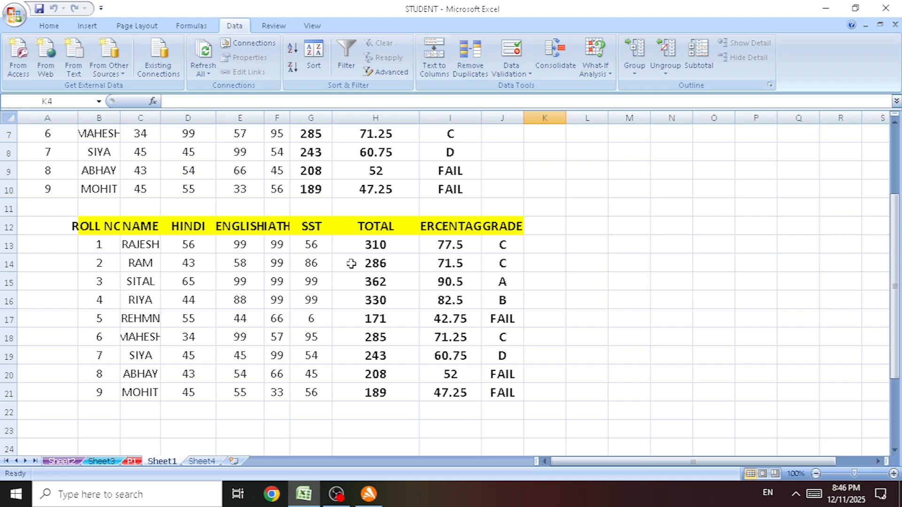
{"action": "scroll", "coordinate": [352, 264], "scroll_direction": "up", "scroll_amount": 2}
Enter a second set of filter criteria, with the heading TOTAL in L1 and >50 in L2
{"action": "left_click", "coordinate": [587, 152]}
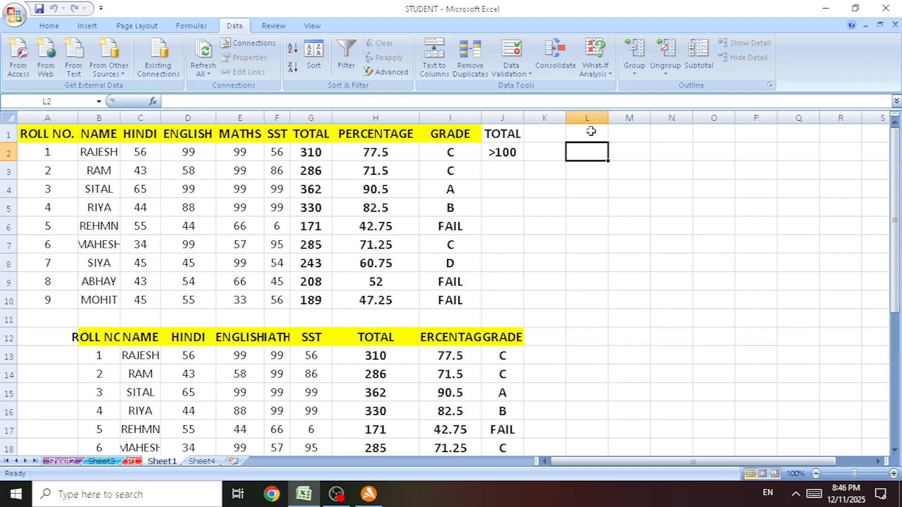
{"action": "left_click", "coordinate": [590, 132]}
{"action": "type", "text": "TOTAL"}
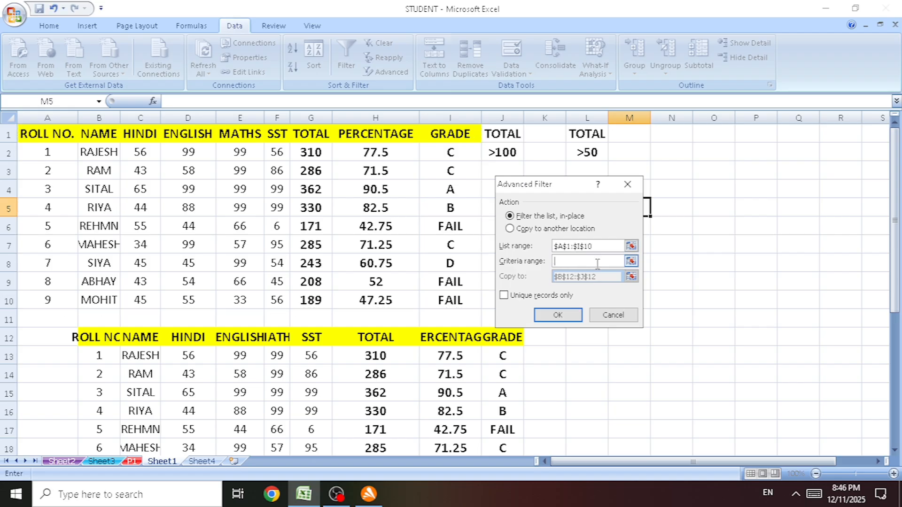
Run the Advanced Filter on A1:I10 with criteria L1:L2, copying the matching records to another location starting at N6
{"action": "left_click_drag", "start_coordinate": [587, 134], "coordinate": [587, 152]}
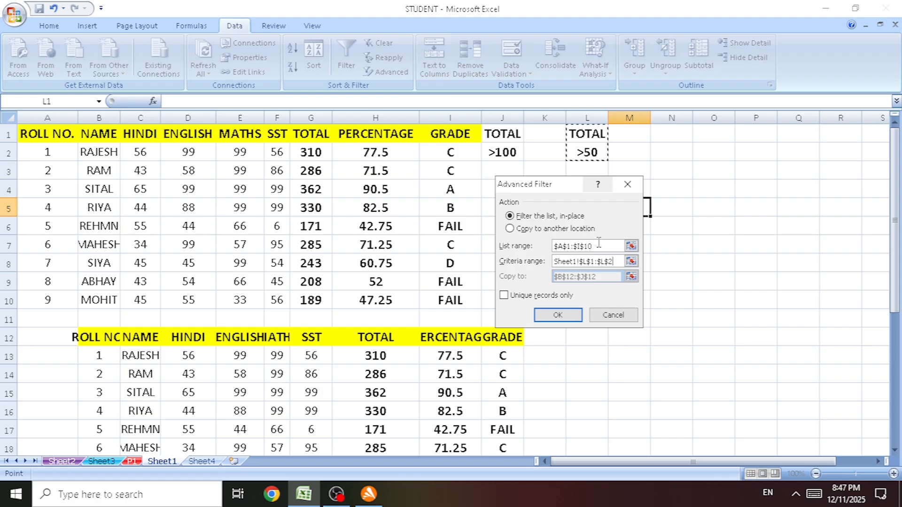
{"action": "key", "text": "alt+o"}
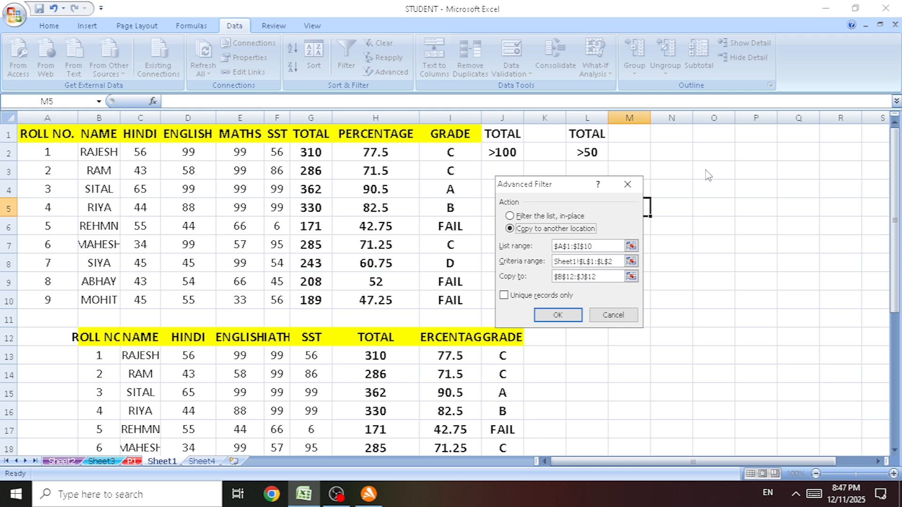
{"action": "key", "text": "Return"}
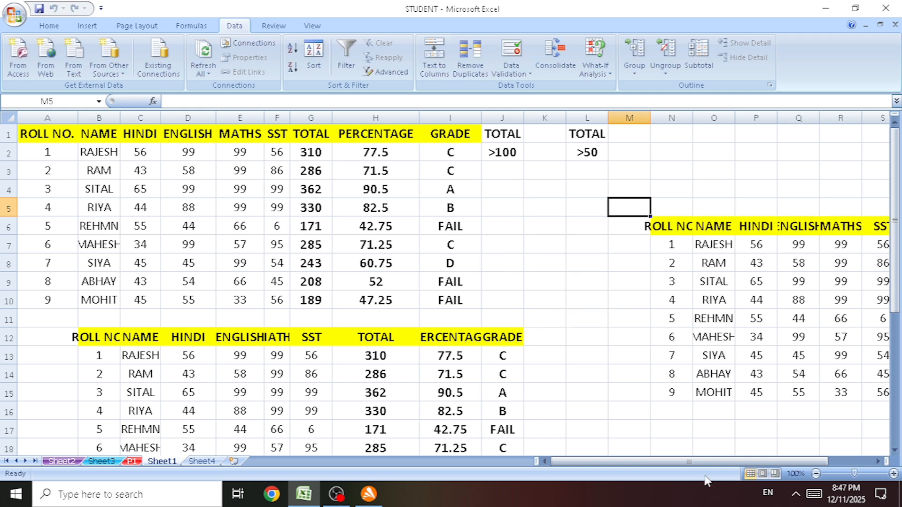